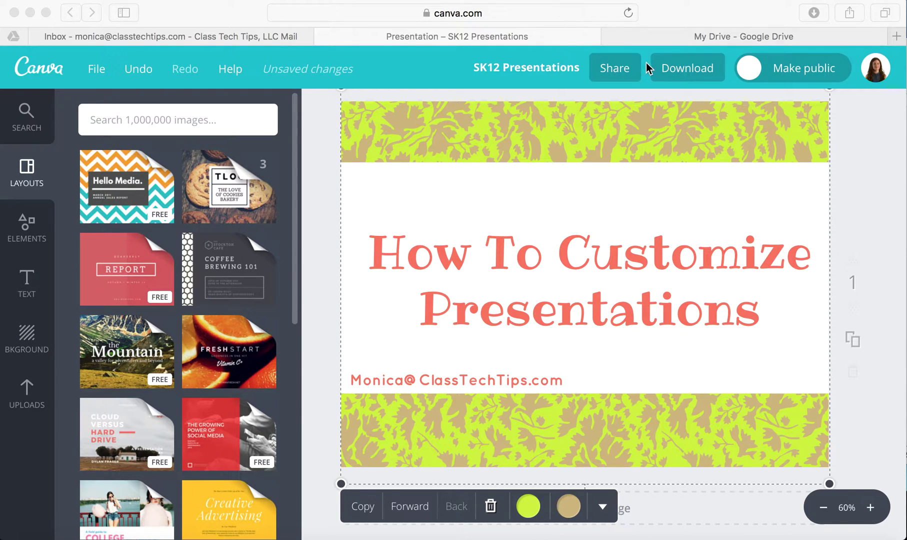
Step: From My Drive, create a new blank Google Slides presentation via the New menu
left_click(665, 40)
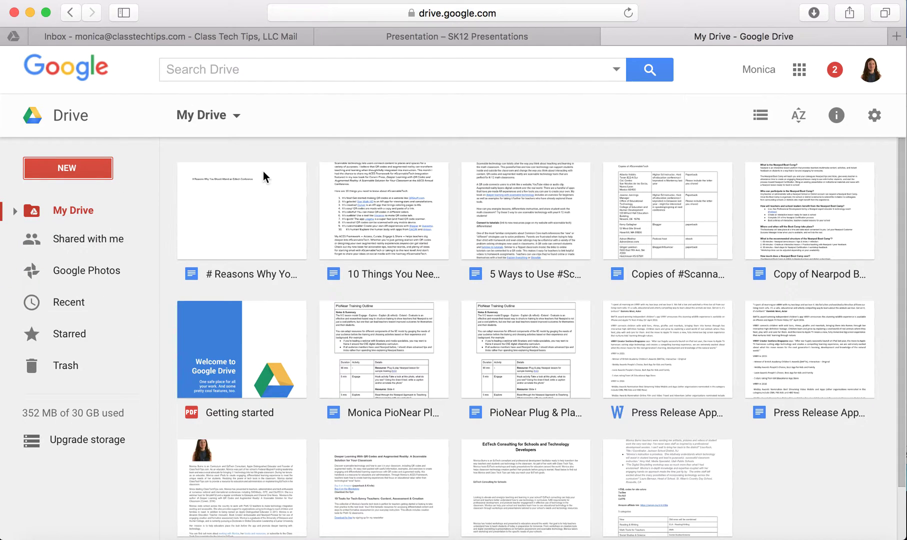
left_click(49, 168)
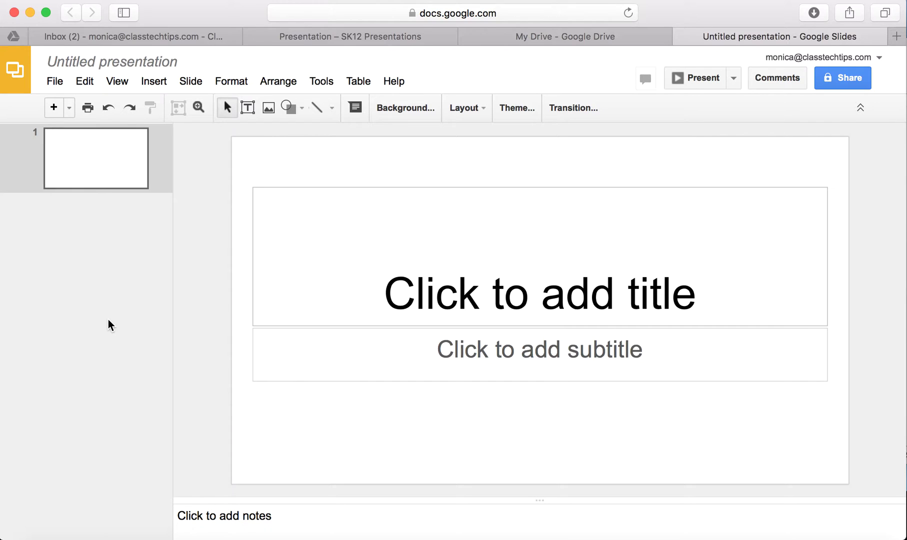
Step: Apply the Material theme from the Themes panel so the title slide turns blue
left_click(520, 108)
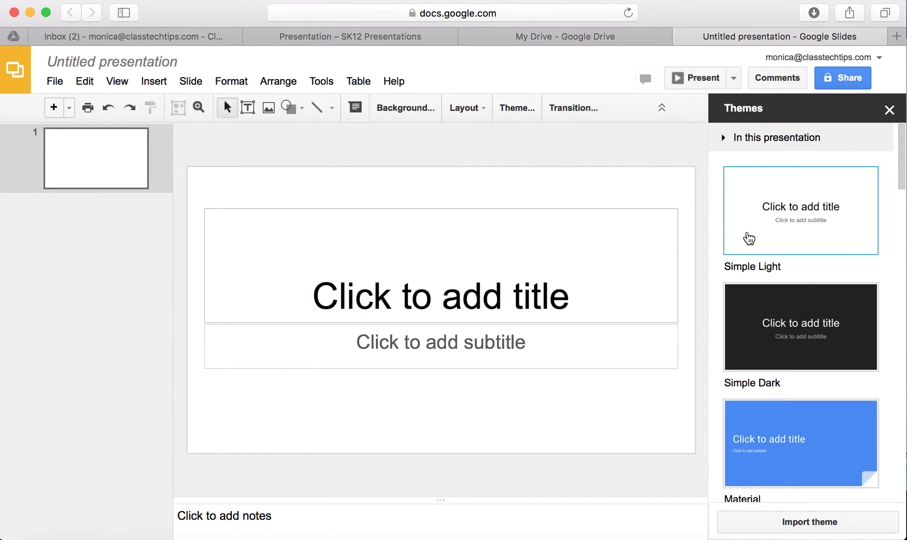
scroll(844, 385, "down", 5)
scroll(842, 385, "down", 3)
scroll(844, 385, "up", 12)
scroll(792, 240, "down", 1)
scroll(792, 240, "down", 5)
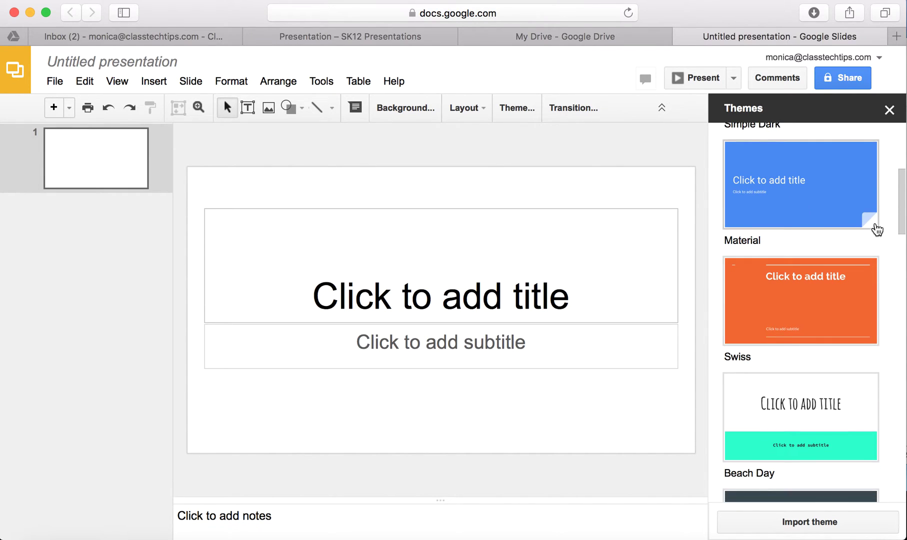
left_click(851, 209)
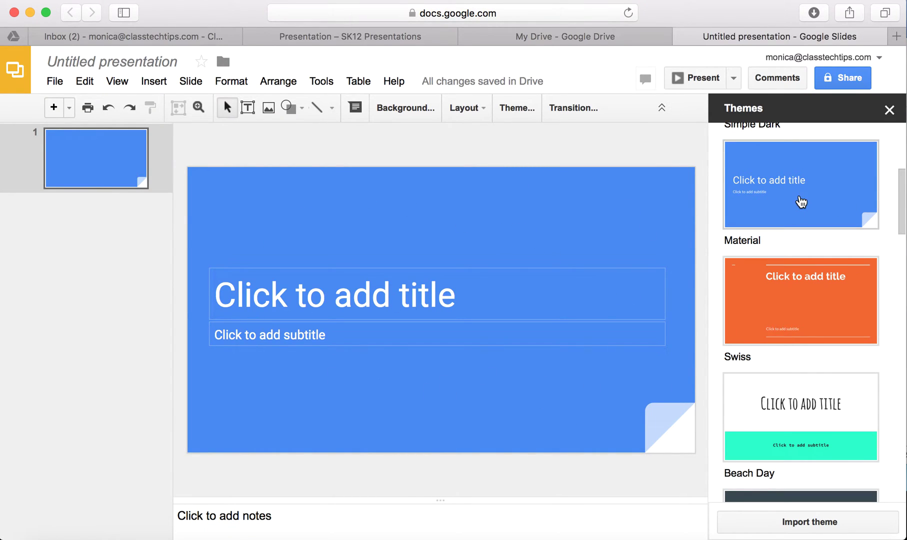
right_click(798, 200)
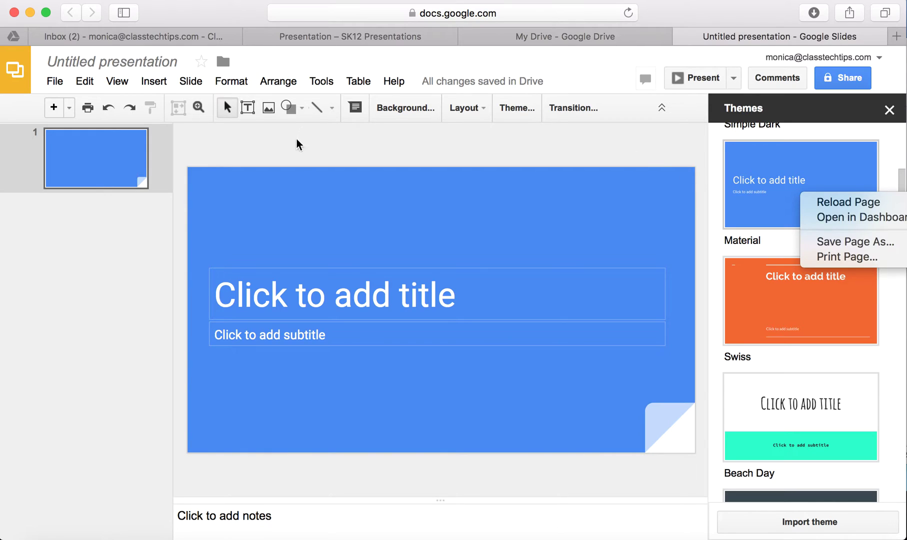
left_click(282, 209)
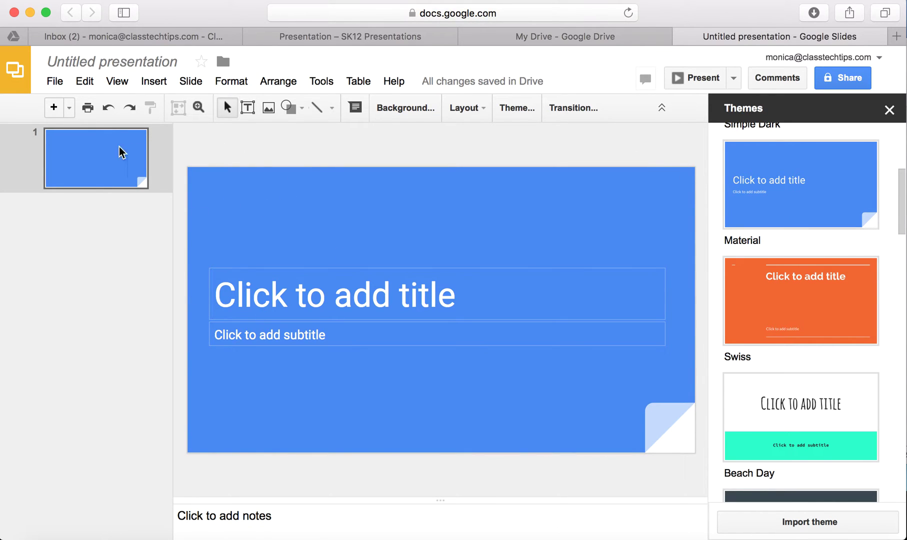
left_click(70, 108)
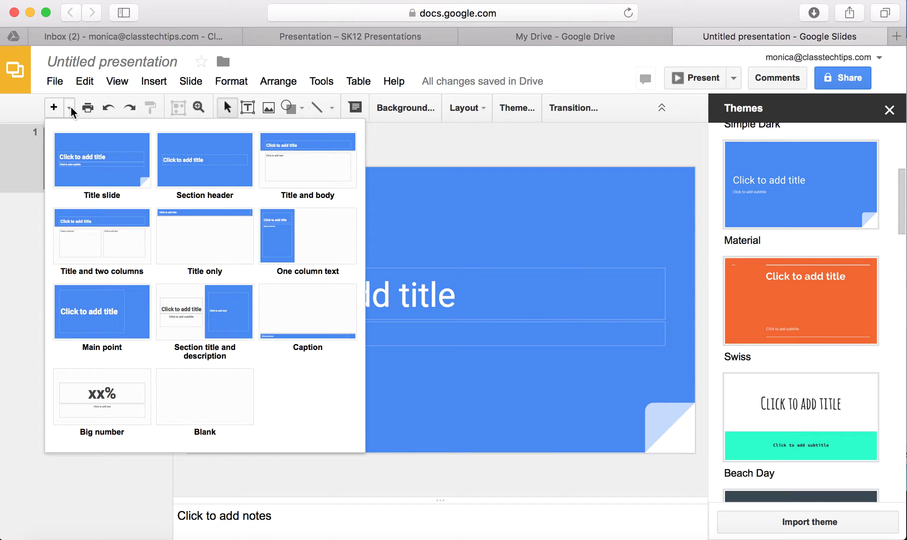
scroll(791, 342, "down", 3)
scroll(791, 342, "down", 1)
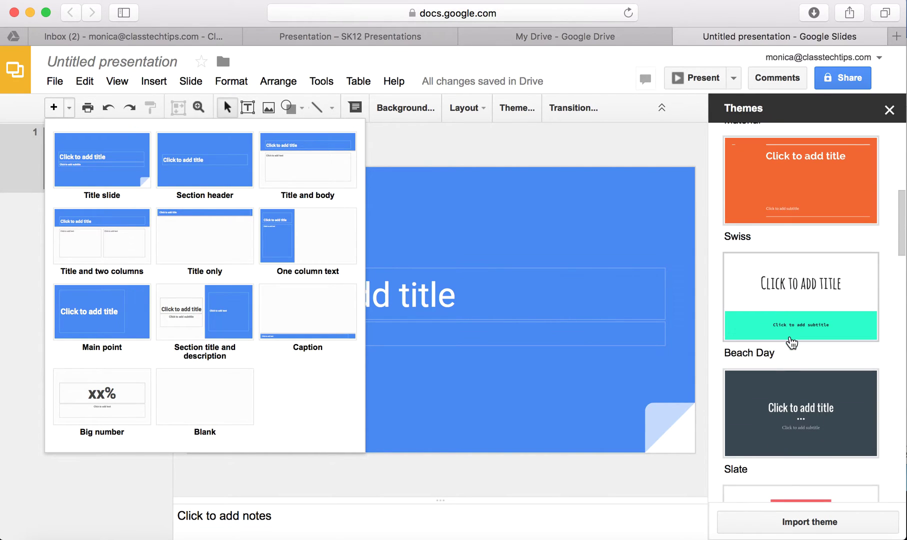
left_click(668, 156)
scroll(791, 369, "down", 6)
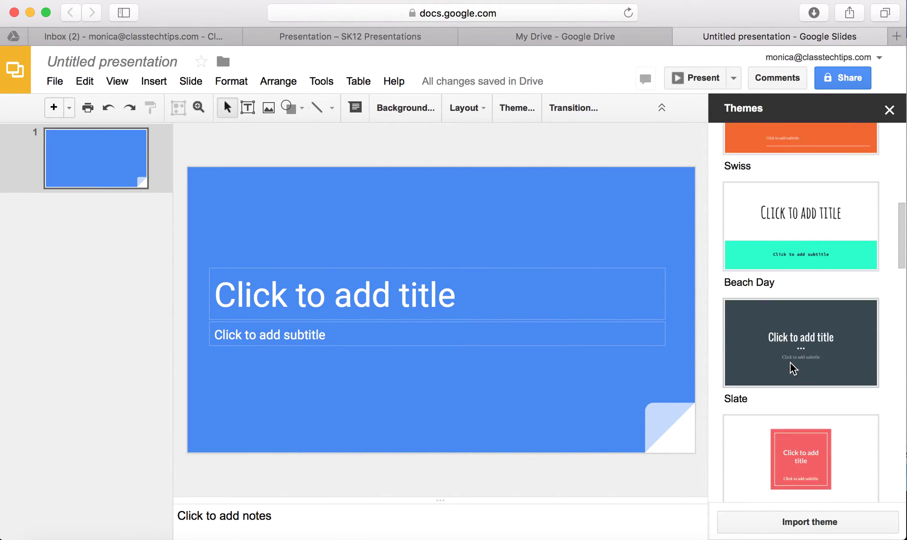
scroll(792, 369, "down", 10)
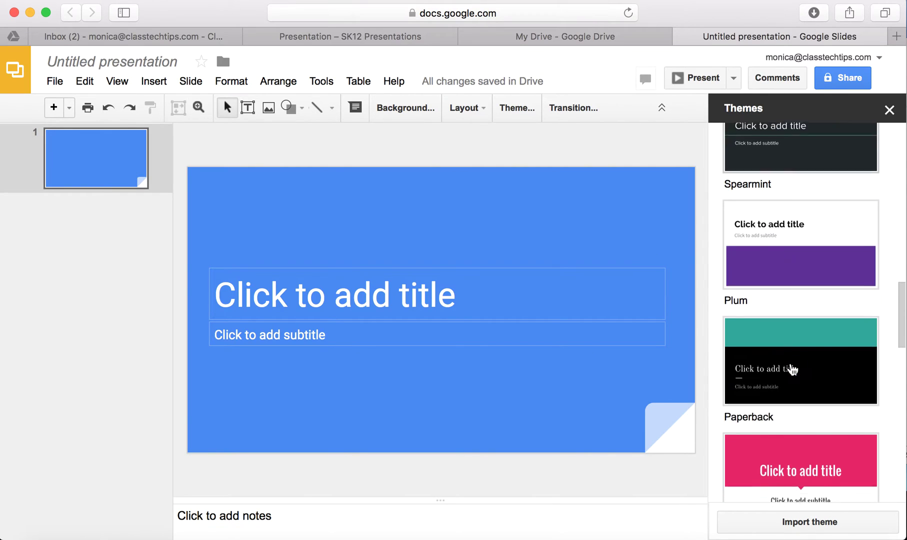
scroll(790, 369, "down", 11)
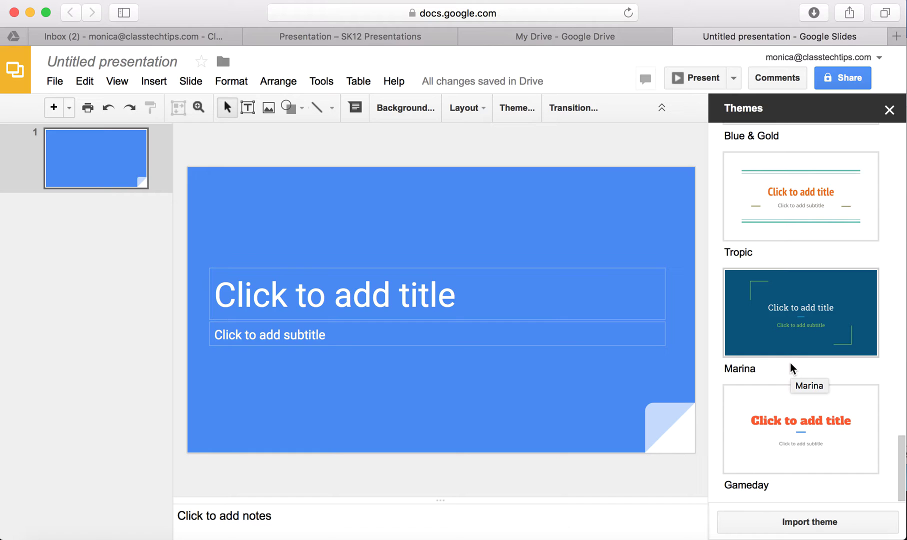
left_click(788, 523)
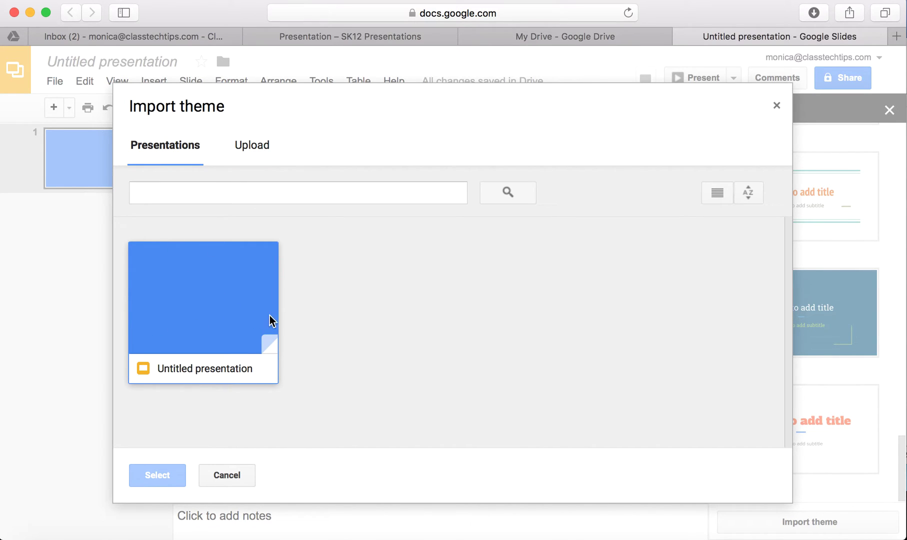
left_click(253, 150)
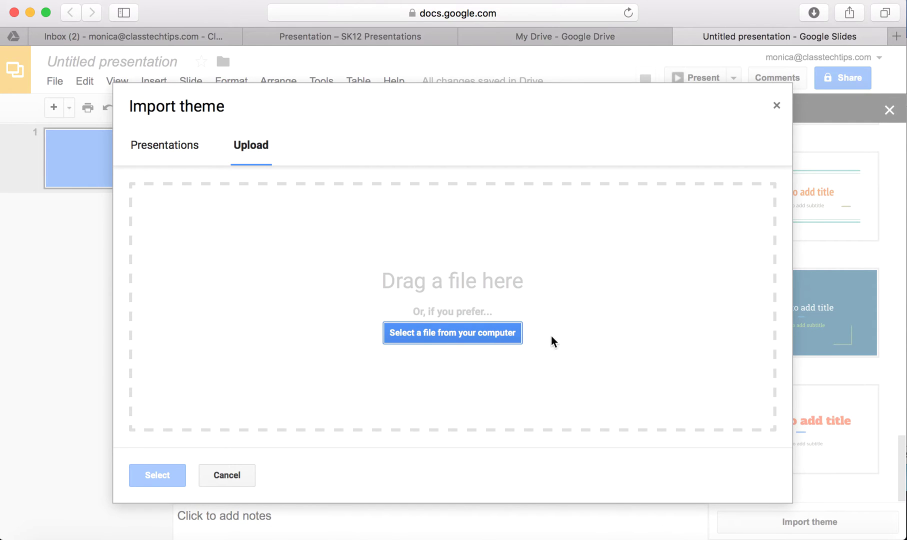
left_click(227, 474)
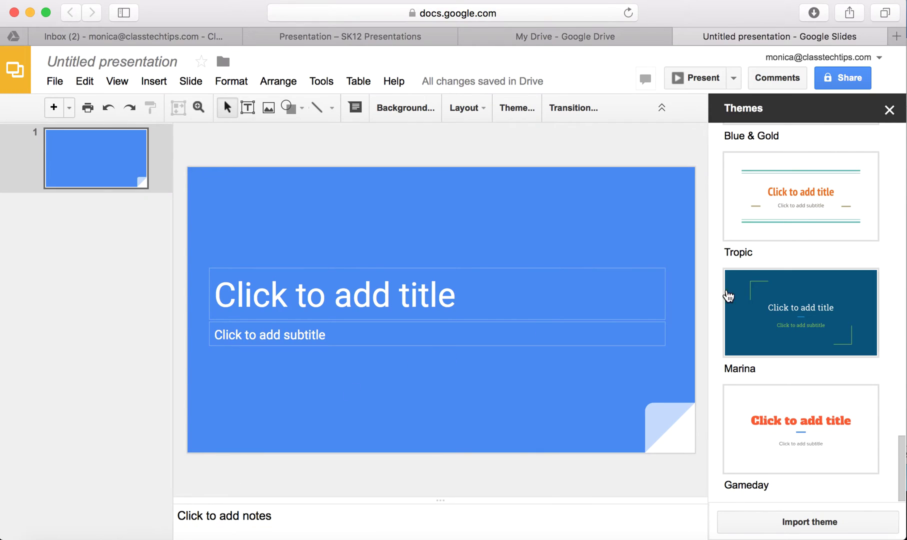
Step: Switch to the yellow and blue Pop theme and start editing the title placeholder
scroll(778, 288, "up", 5)
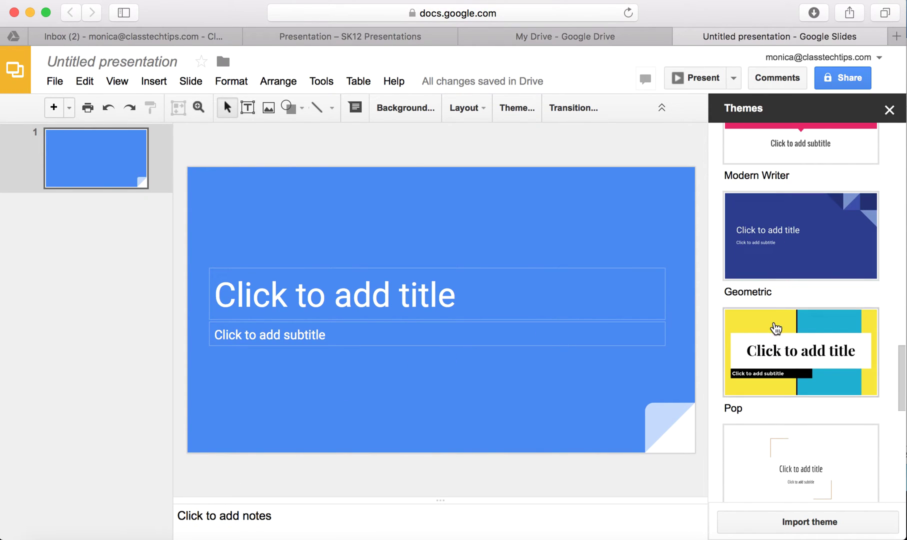
left_click(775, 328)
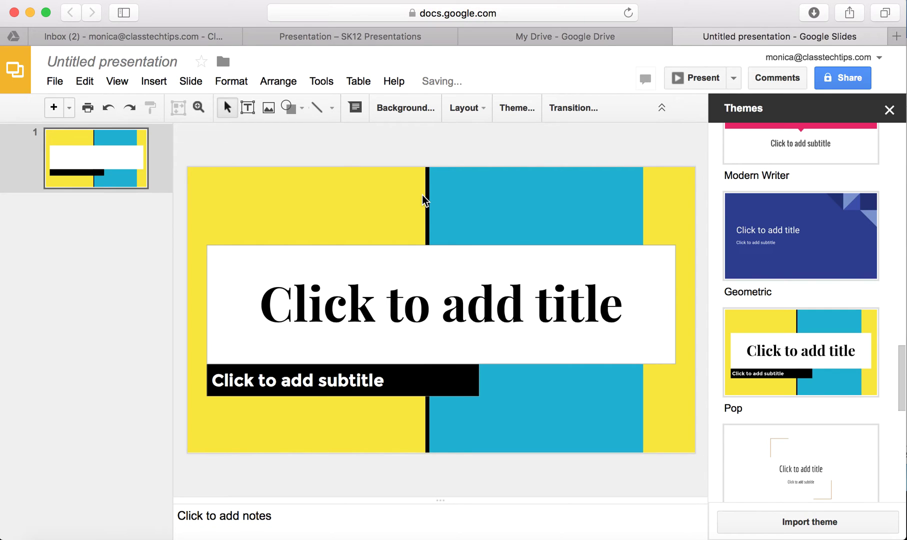
left_click(382, 296)
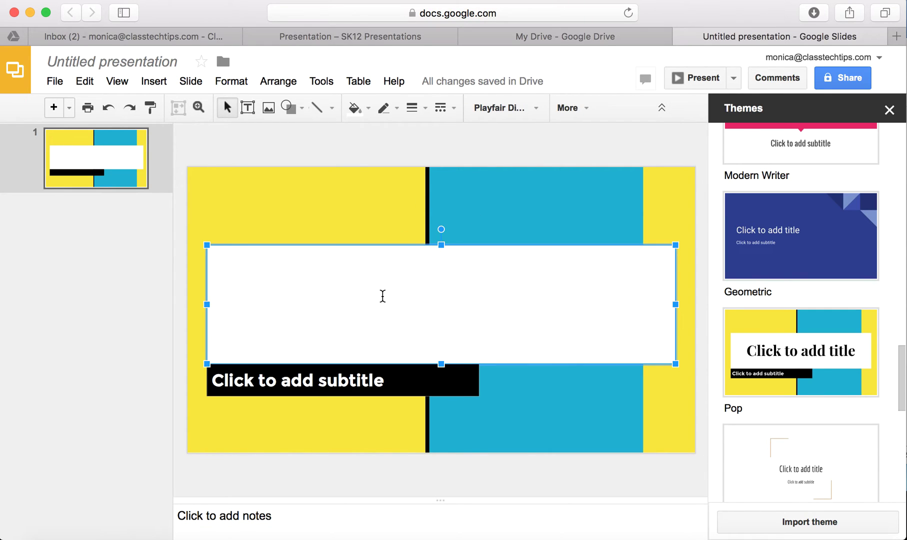
left_click(501, 109)
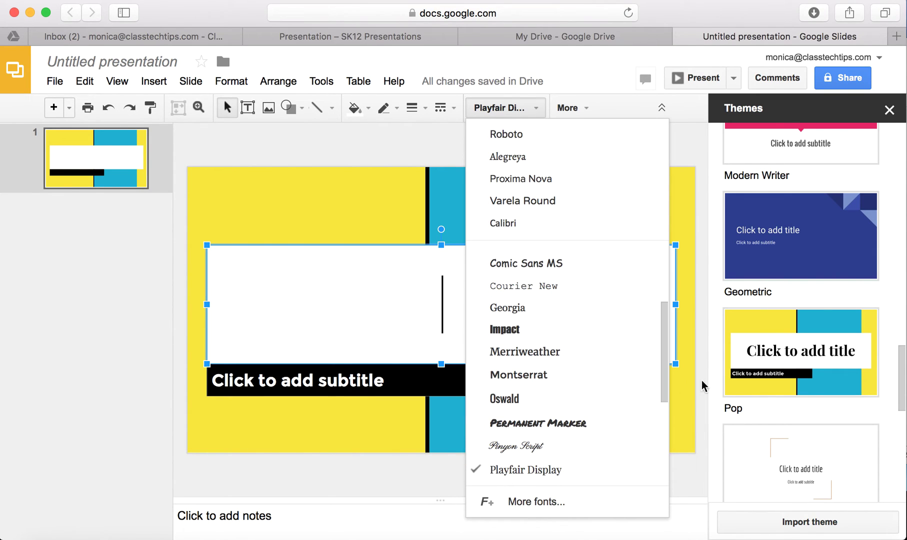
Step: Type 'Title' into the title placeholder in the Montserrat font
left_click(500, 375)
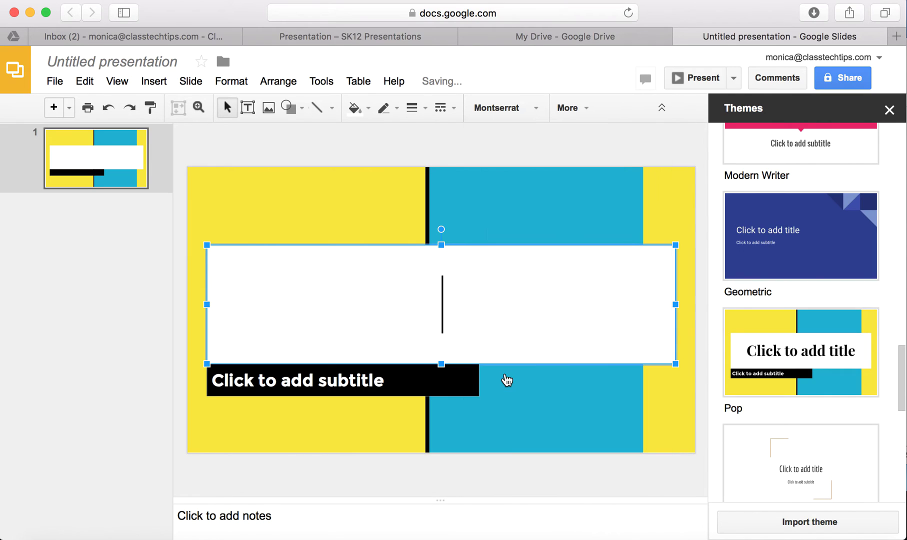
type("Ttiel")
key("BackSpace")
key("BackSpace")
key("BackSpace")
key("BackSpace")
type("itle")
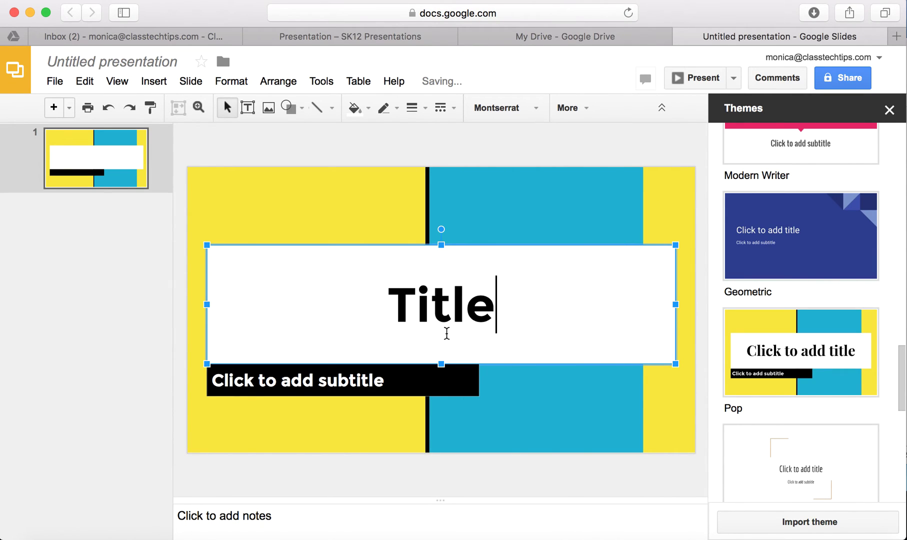
Step: Change the word Title to the Amatic SC font, then deselect the text boxes
left_click(467, 305)
double_click(467, 305)
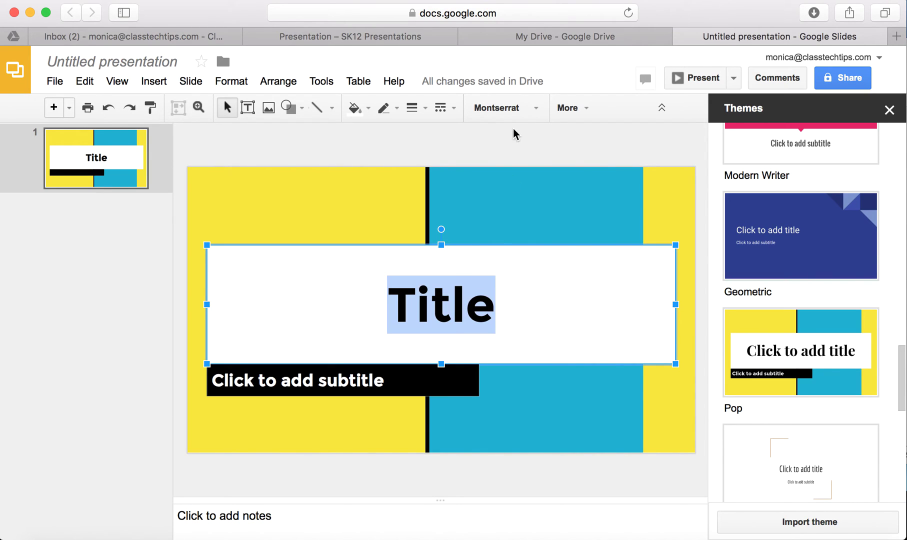
left_click(506, 109)
left_click(469, 279)
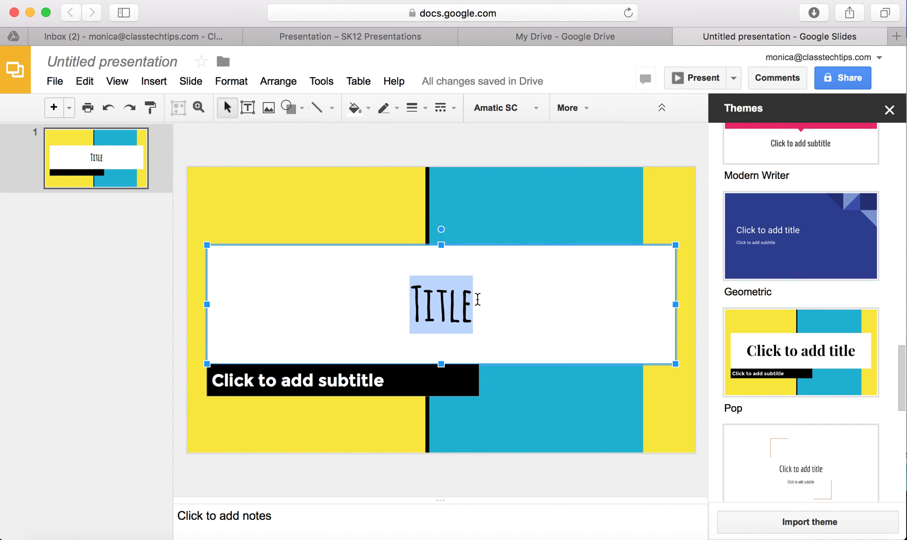
left_click(382, 390)
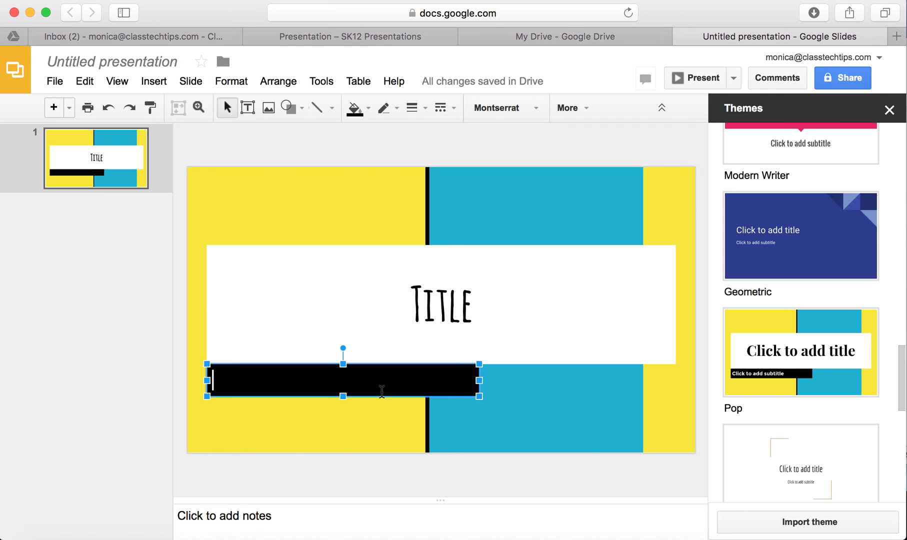
left_click(395, 209)
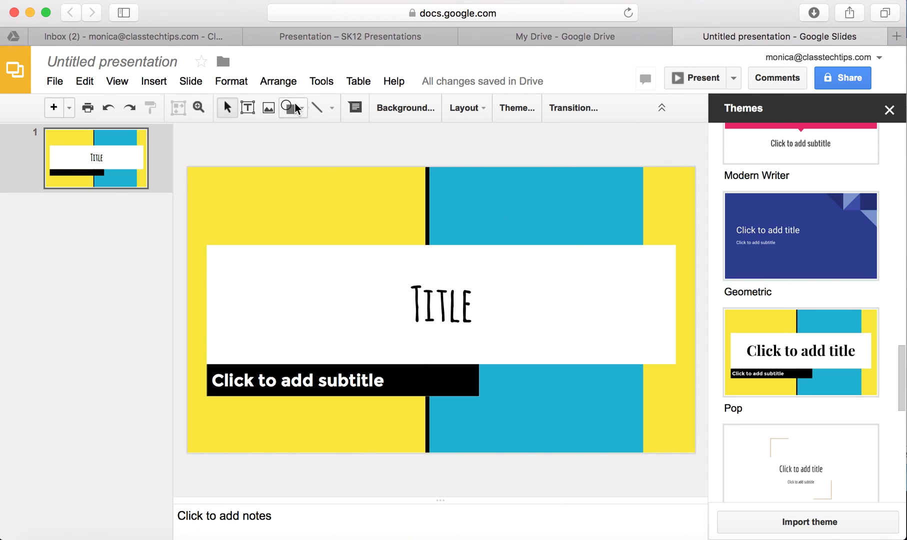
left_click(268, 108)
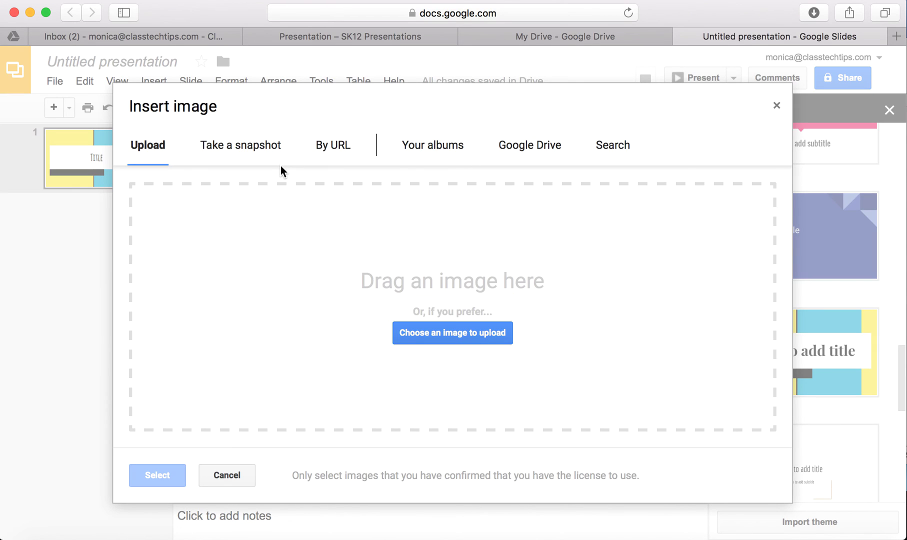
left_click(776, 107)
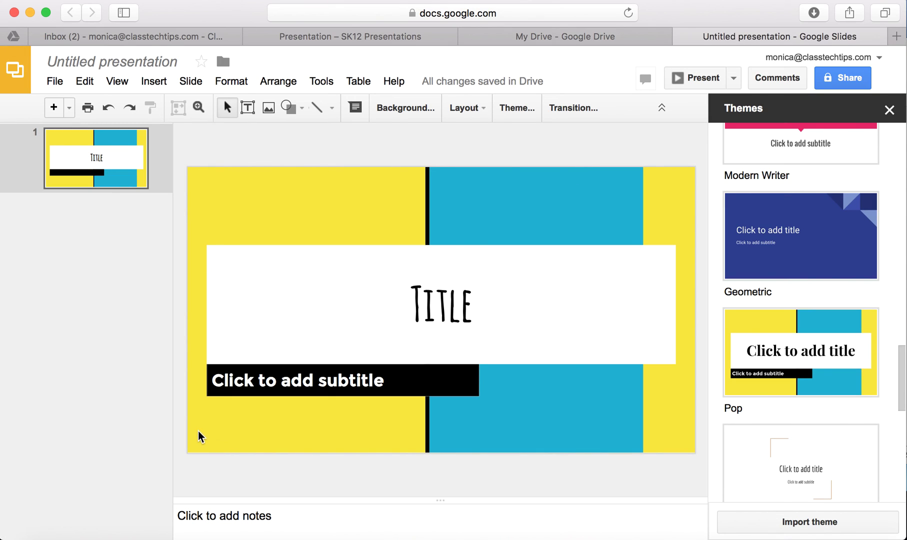